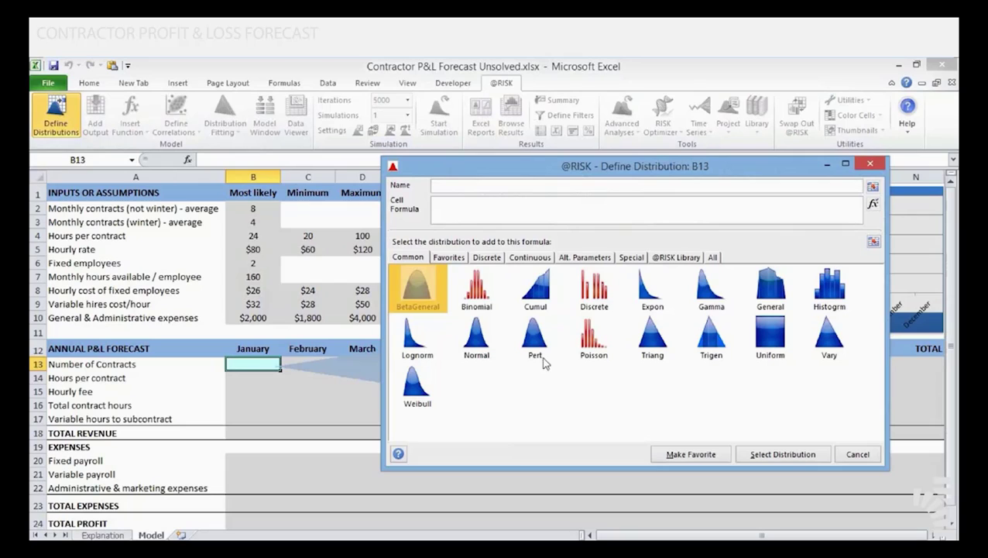
Choose the Poisson distribution for January's number of contracts, enlarge the distribution window and examine the mean.
{"action": "left_click", "coordinate": [592, 349]}
{"action": "double_click", "coordinate": [591, 349]}
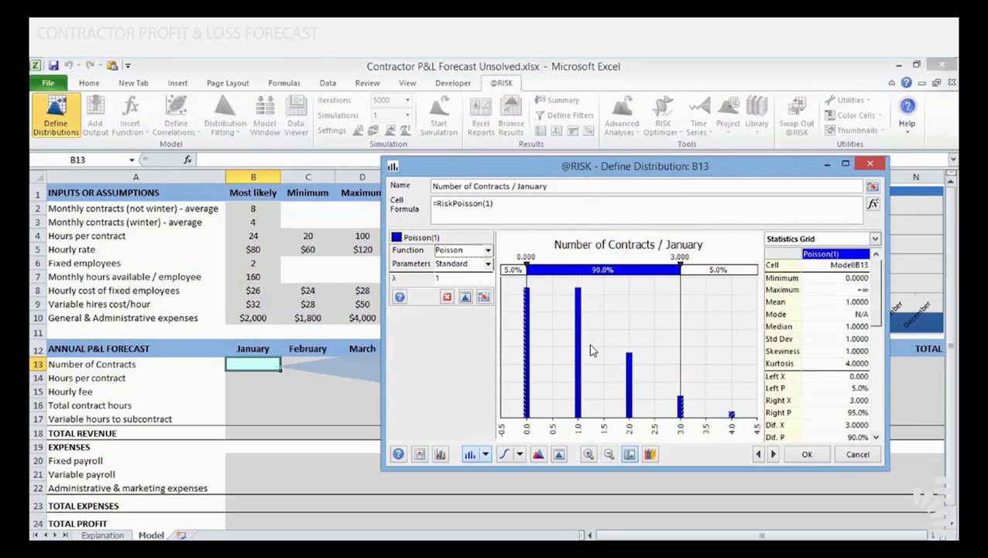
{"action": "left_click", "coordinate": [845, 164]}
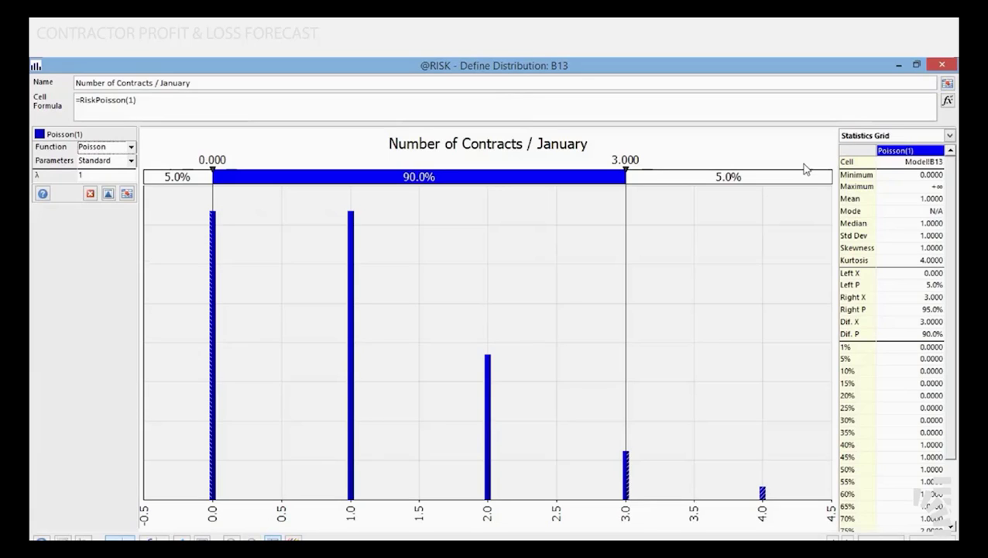
{"action": "left_click", "coordinate": [918, 199]}
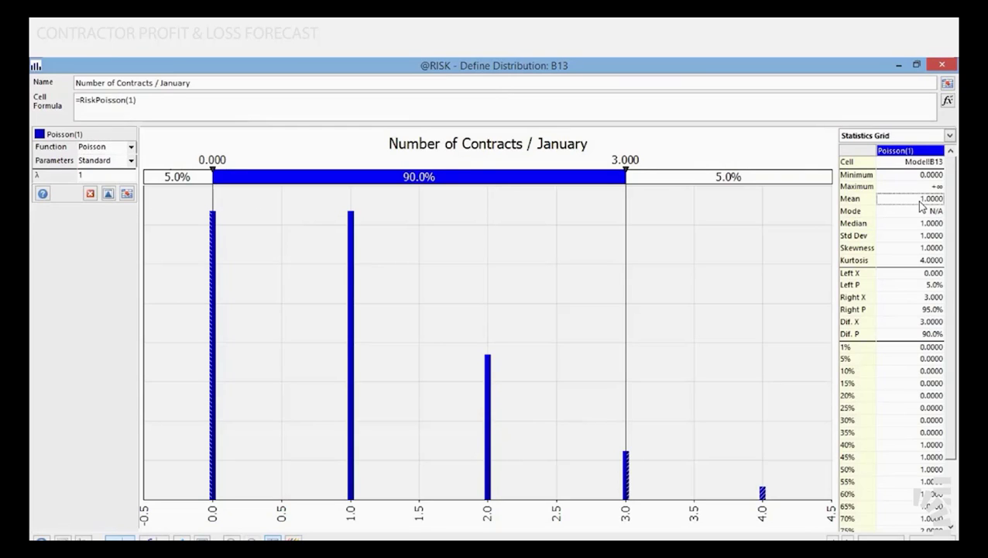
Link the Poisson distribution's lambda to cell B3, the average monthly contracts in winter.
{"action": "left_click", "coordinate": [106, 178]}
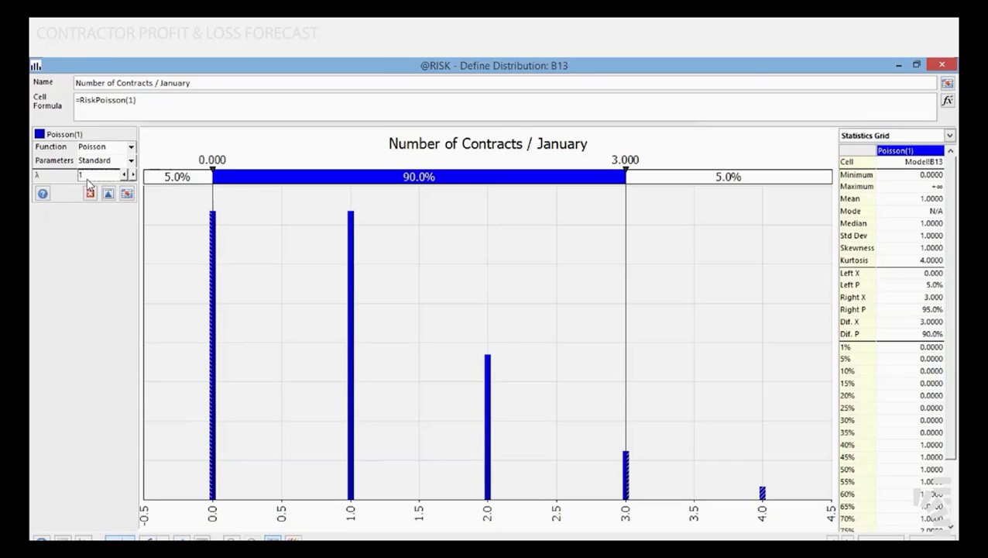
{"action": "mouse_move", "coordinate": [88, 185]}
{"action": "mouse_move", "coordinate": [55, 183]}
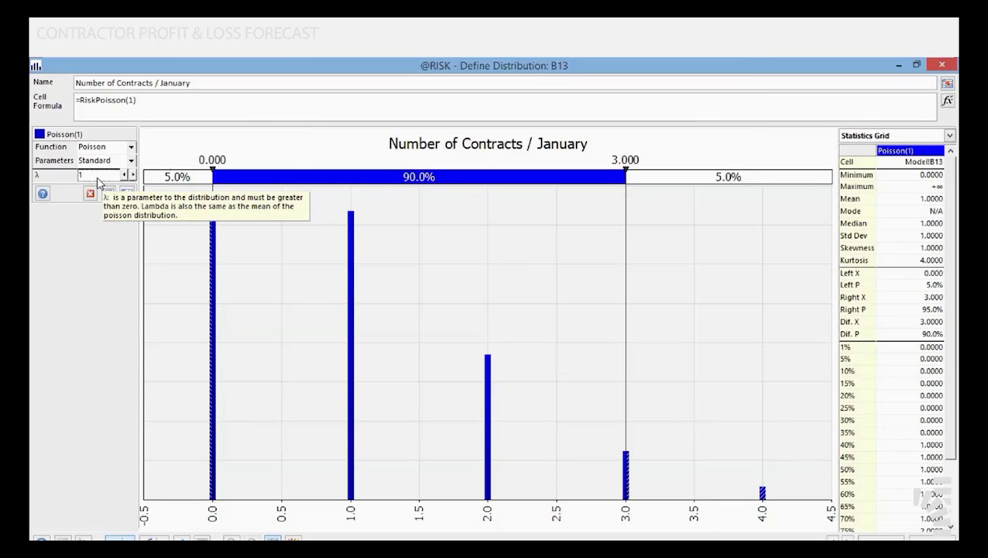
{"action": "left_click", "coordinate": [126, 194]}
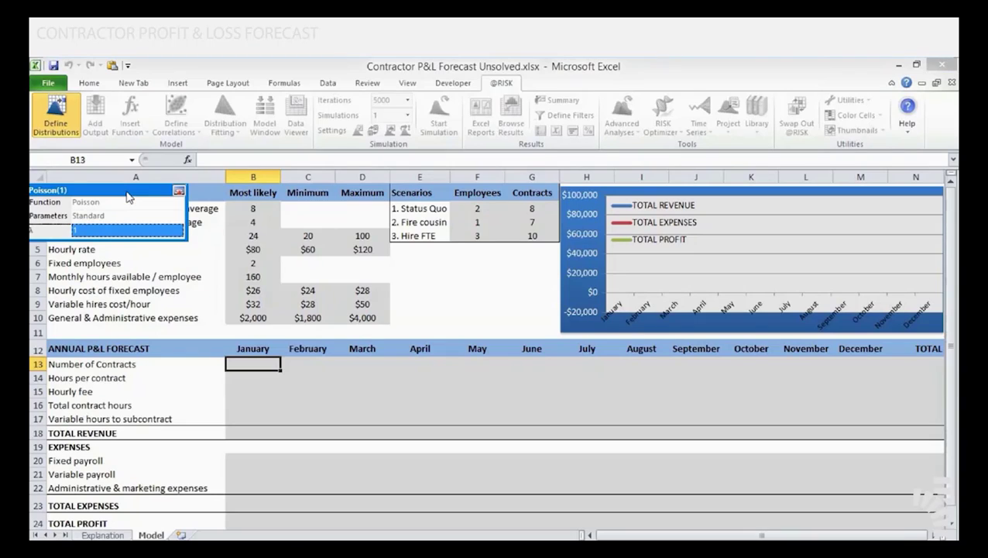
{"action": "left_click_drag", "start_coordinate": [128, 197], "coordinate": [498, 259]}
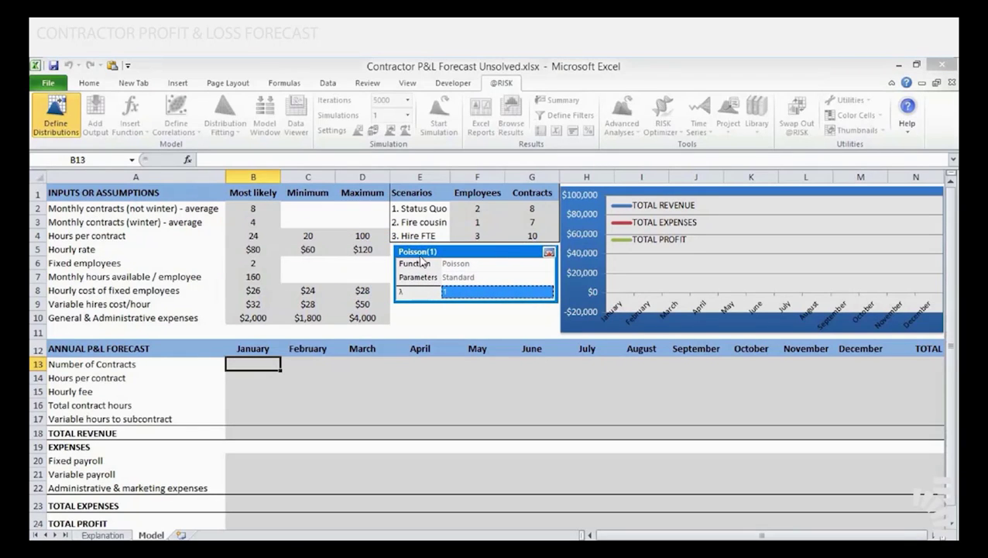
{"action": "left_click", "coordinate": [259, 222]}
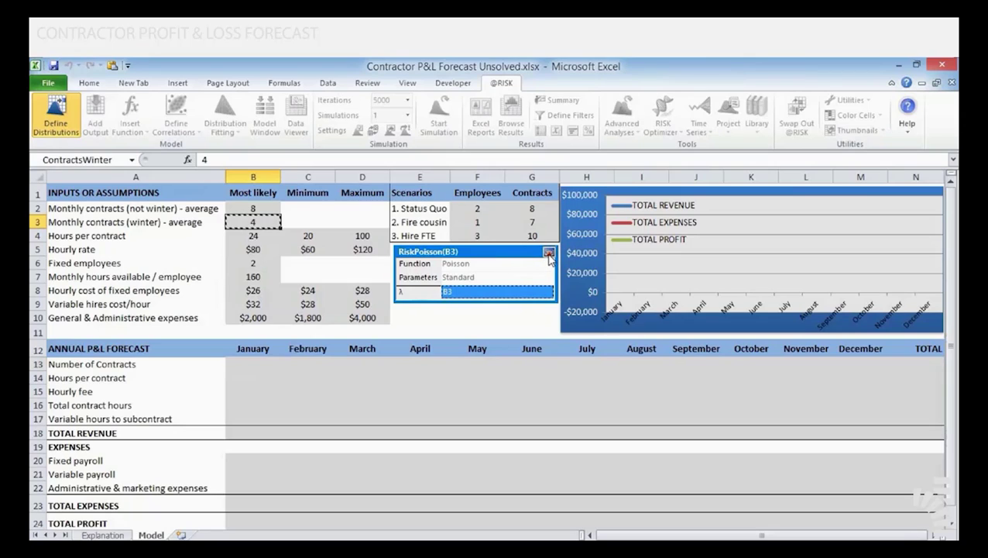
{"action": "left_click", "coordinate": [549, 253]}
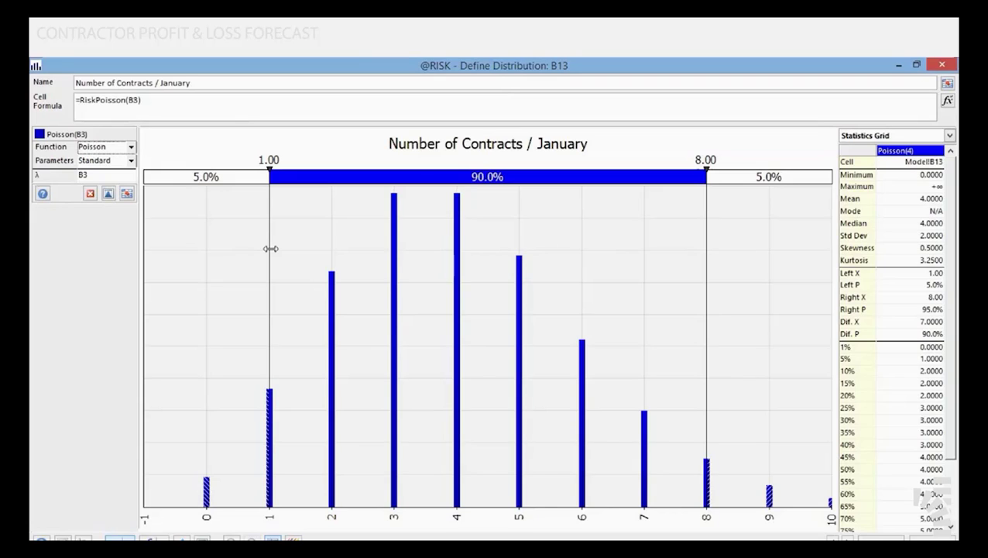
Examine the distribution's mean and tail probabilities with the delimiters moved to about 0.60 and 8.30.
{"action": "left_click", "coordinate": [910, 198]}
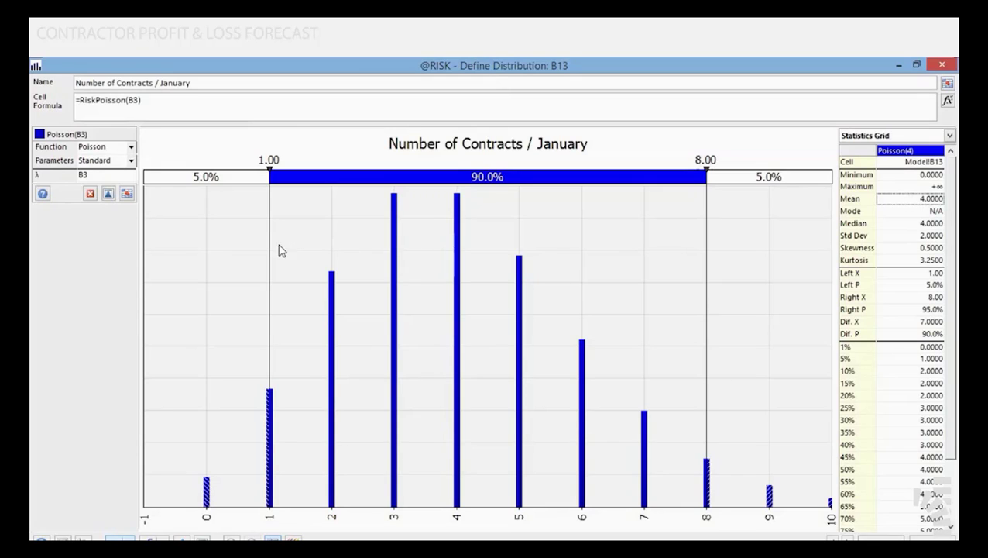
{"action": "left_click_drag", "start_coordinate": [269, 244], "coordinate": [242, 248]}
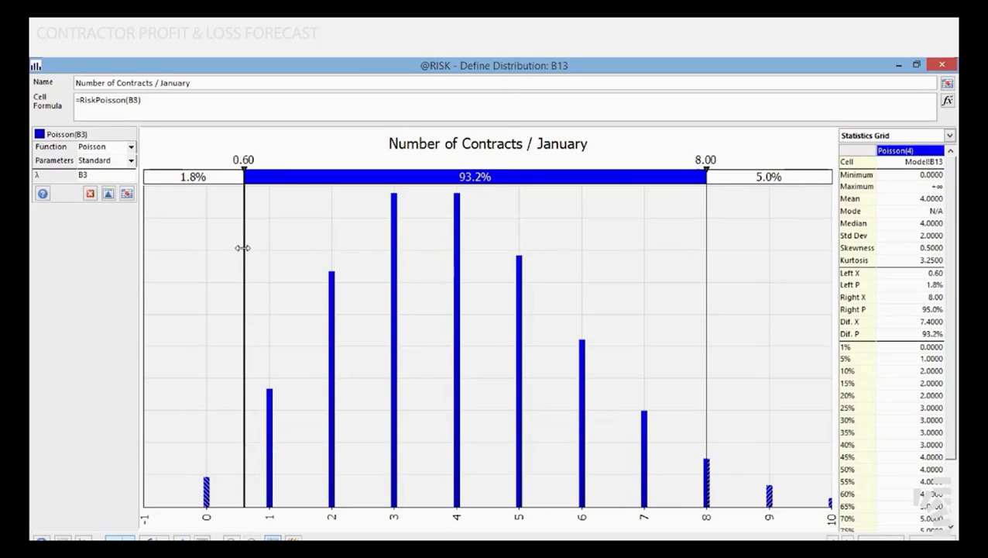
{"action": "left_click_drag", "start_coordinate": [707, 236], "coordinate": [725, 241]}
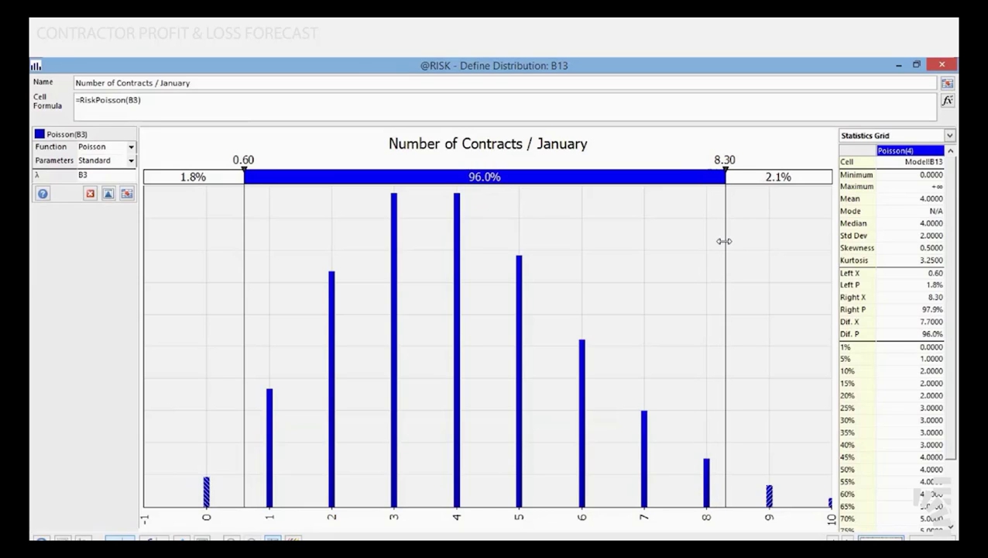
{"action": "left_click", "coordinate": [192, 178]}
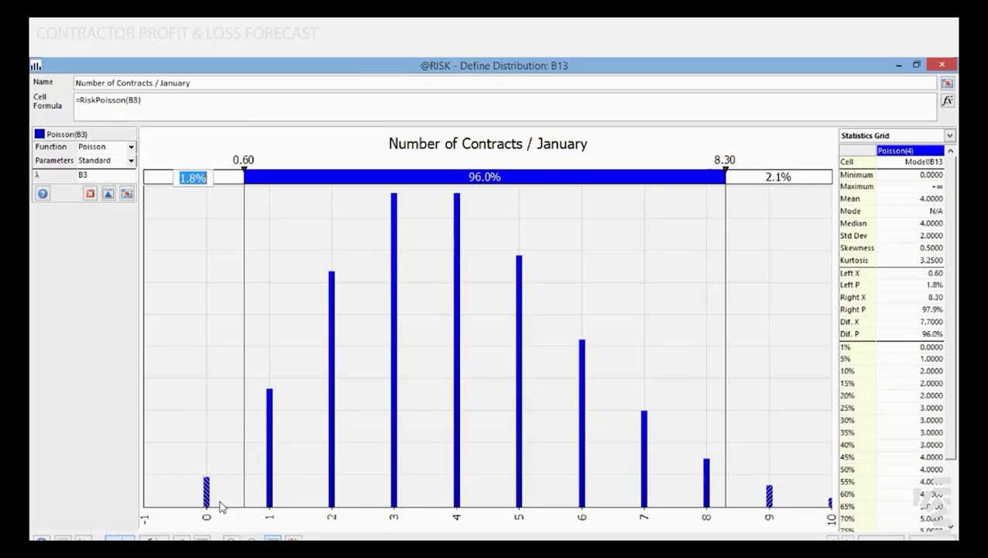
{"action": "left_click", "coordinate": [931, 202]}
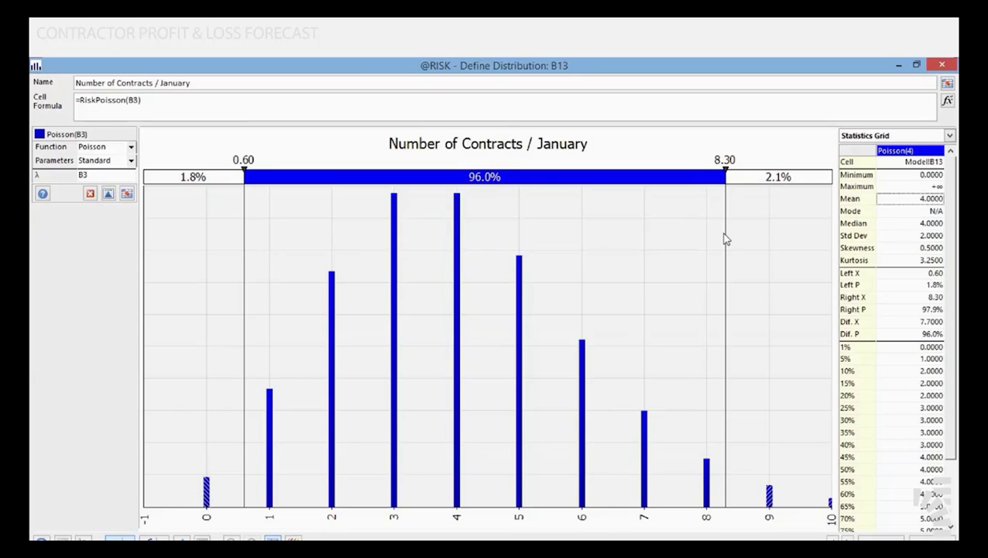
{"action": "left_click", "coordinate": [789, 172]}
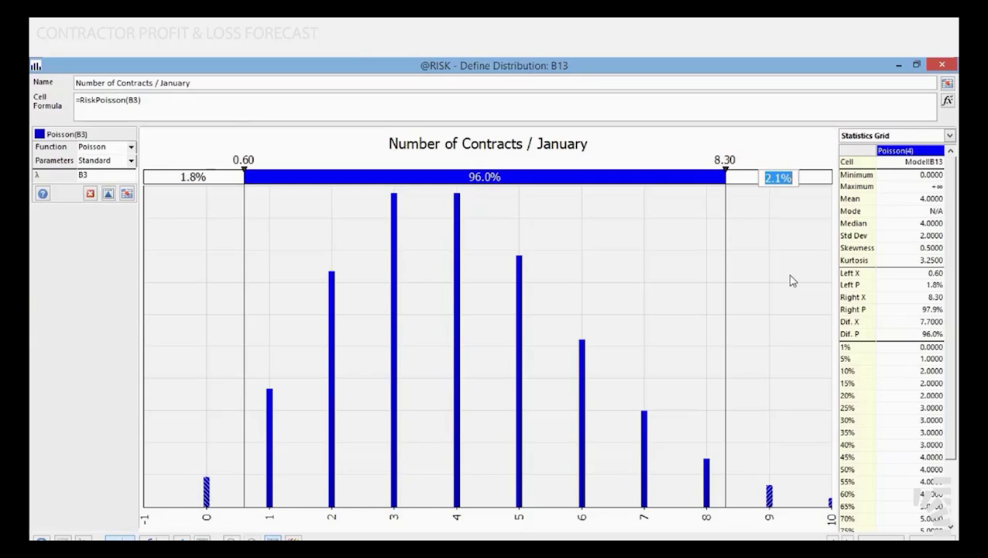
Narrow the delimited range, with the lower delimiter at about 3.30, and insert the Poisson distribution into January's number of contracts.
{"action": "left_click", "coordinate": [726, 248]}
{"action": "left_click_drag", "start_coordinate": [726, 248], "coordinate": [610, 258]}
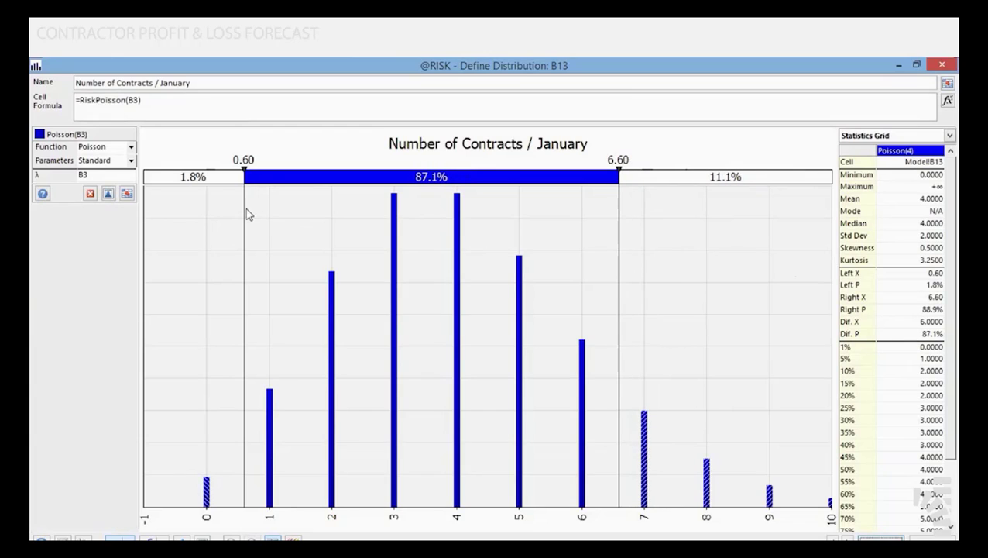
{"action": "left_click_drag", "start_coordinate": [246, 214], "coordinate": [415, 252]}
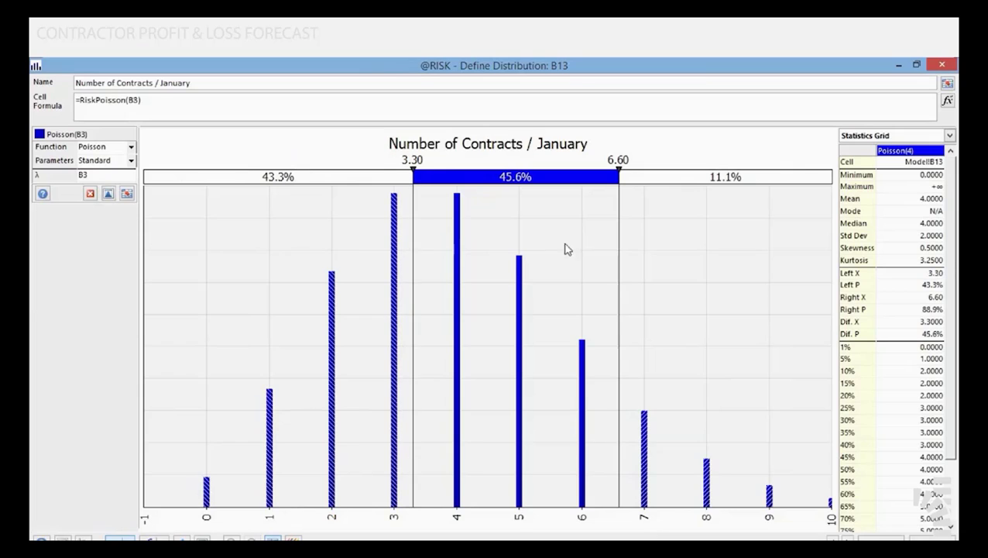
{"action": "left_click_drag", "start_coordinate": [618, 240], "coordinate": [559, 246]}
{"action": "left_click", "coordinate": [879, 537]}
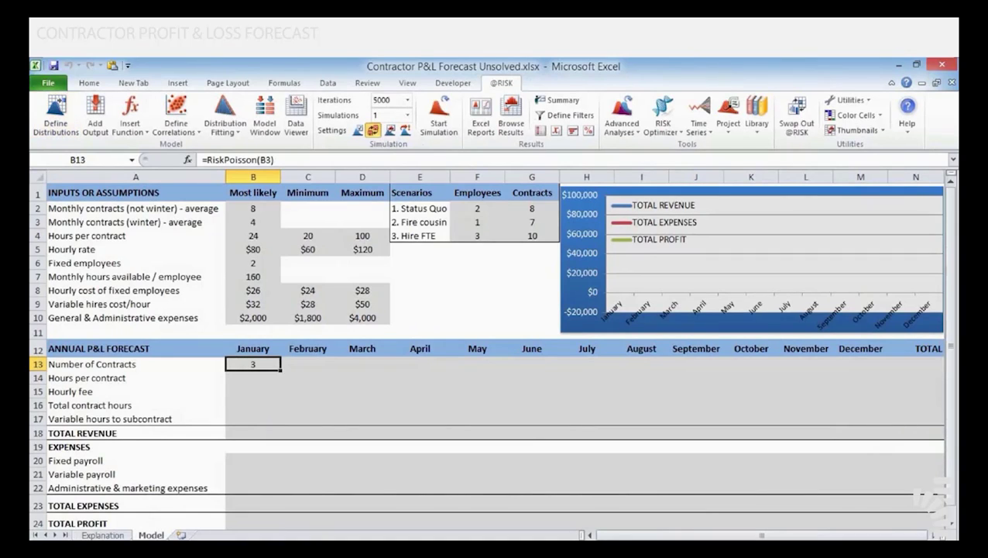
Make the B3 reference absolute in January's number of contracts formula, giving =RiskPoisson($B$3).
{"action": "key", "text": "F2"}
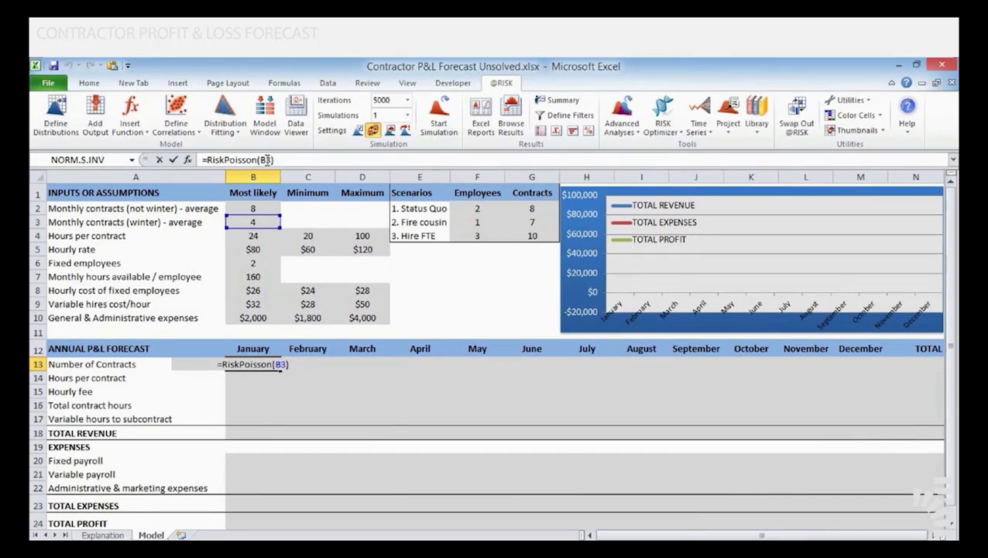
{"action": "key", "text": "F4"}
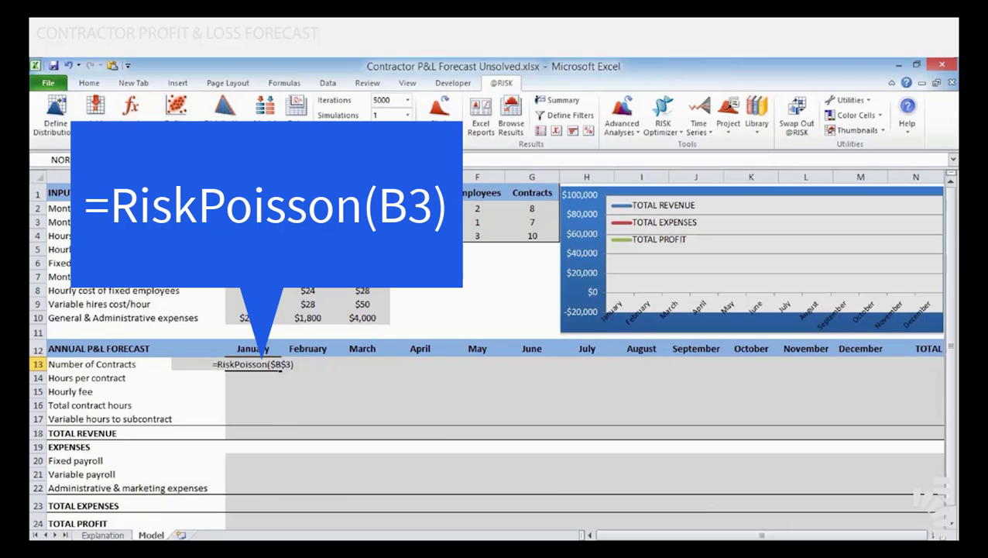
{"action": "key", "text": "ctrl+Return"}
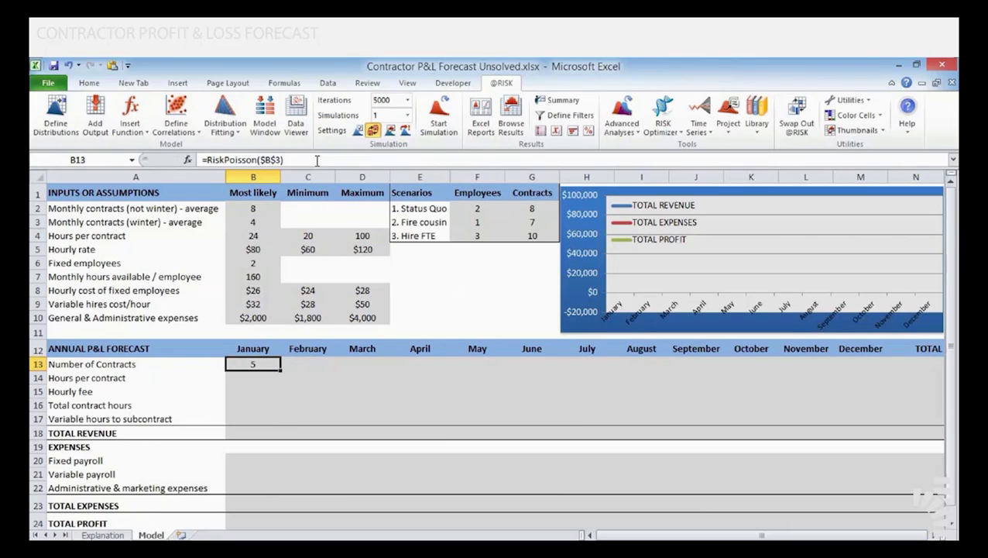
Replace the cell reference in January's contracts formula with the named cell, giving =RiskPoisson(ContractsWinter).
{"action": "key", "text": "F2"}
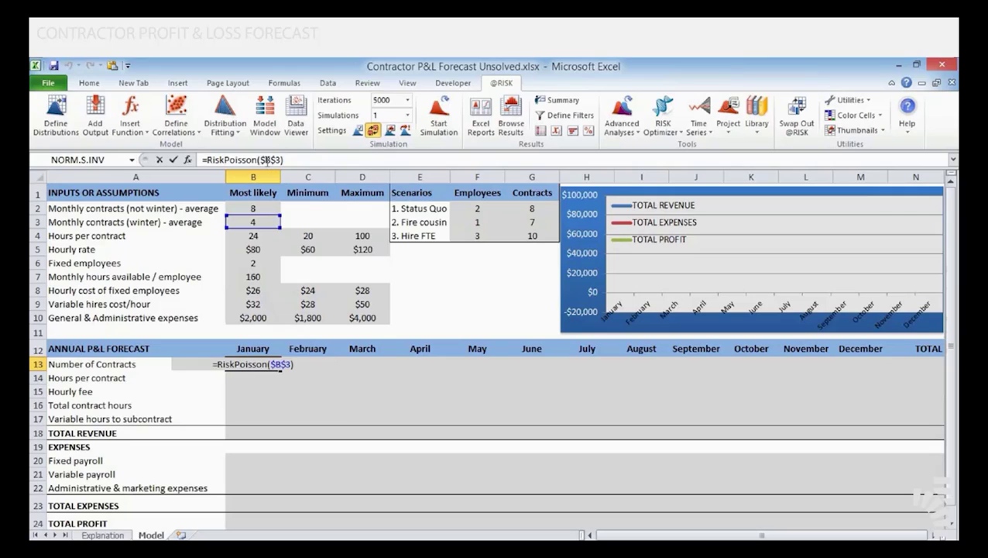
{"action": "left_click_drag", "start_coordinate": [260, 160], "coordinate": [283, 159]}
{"action": "key", "text": "BackSpace"}
{"action": "left_click", "coordinate": [255, 222]}
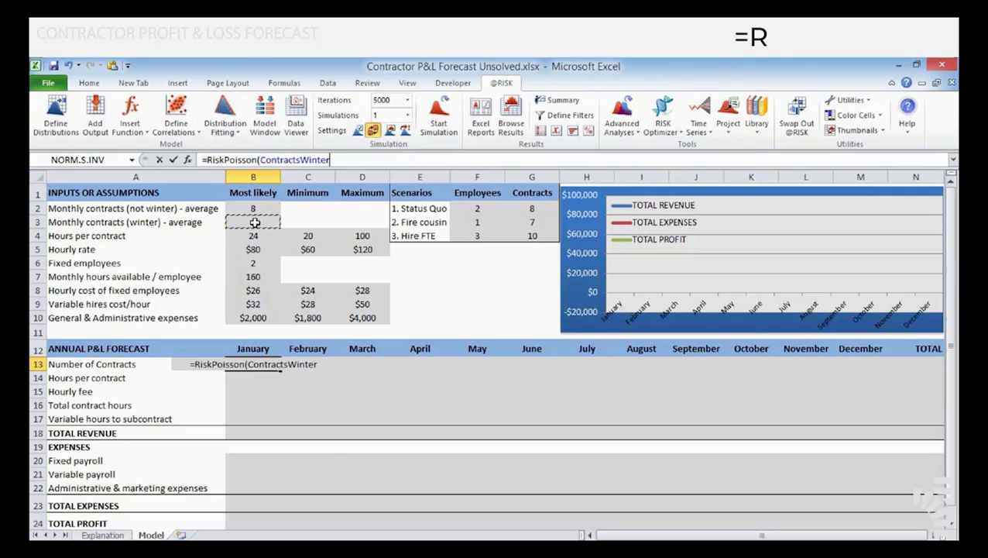
{"action": "type", "text": ")"}
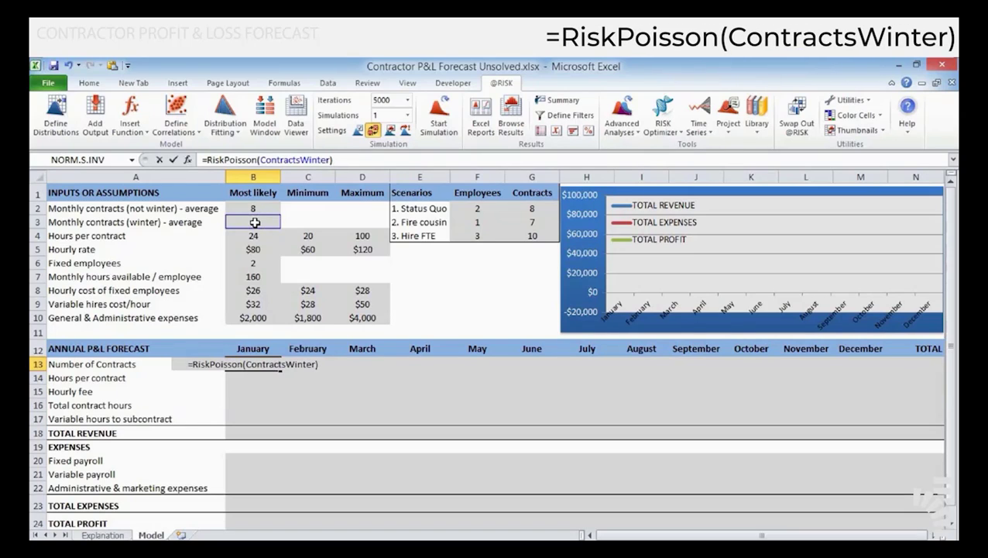
{"action": "key", "text": "Return"}
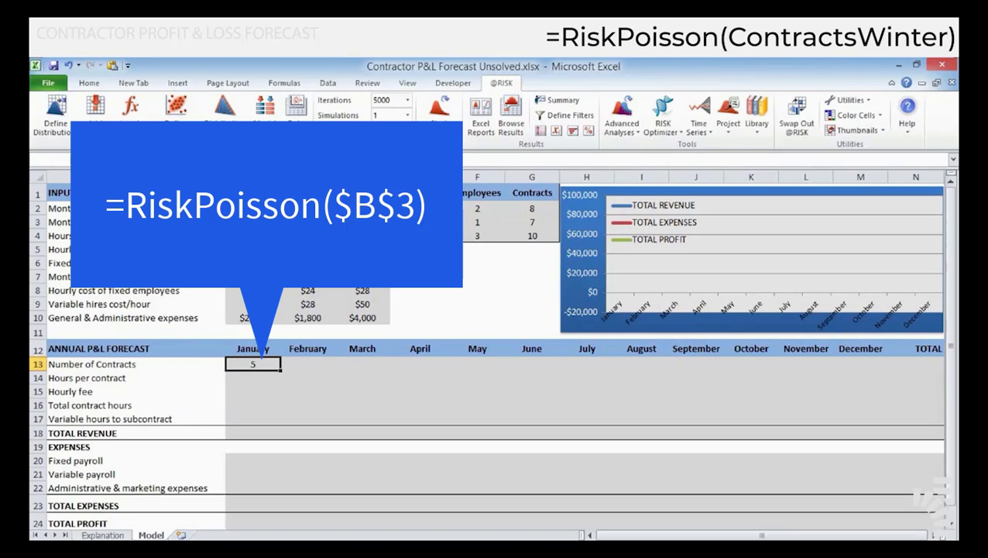
{"action": "key", "text": "F2"}
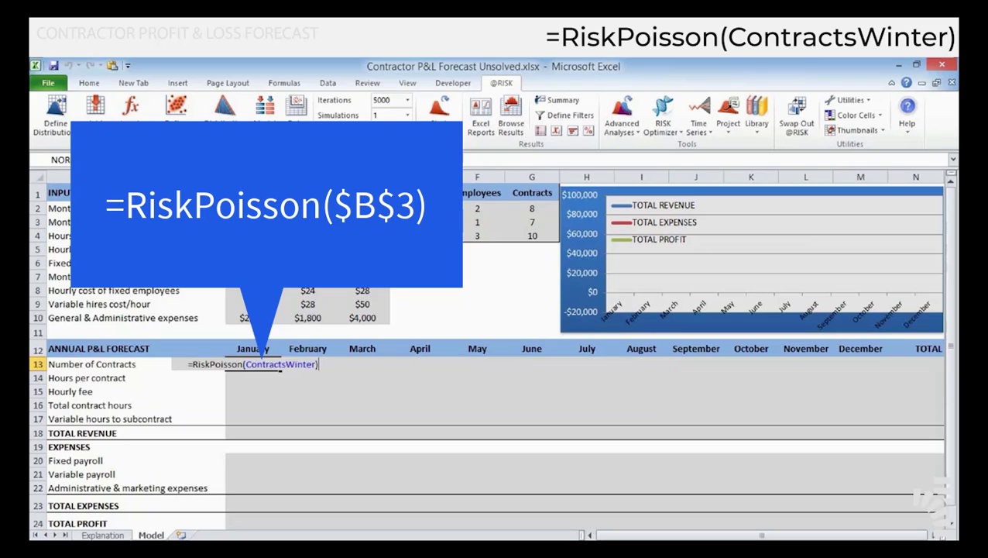
{"action": "key", "text": "Escape"}
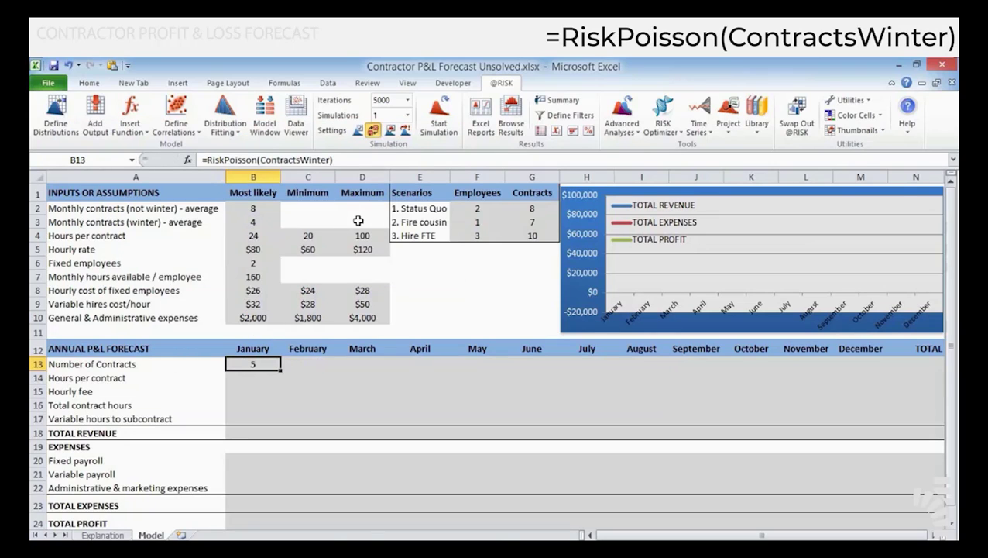
Copy January's number of contracts formula into February.
{"action": "key", "text": "ctrl+c"}
{"action": "key", "text": "Right"}
{"action": "key", "text": "ctrl+v"}
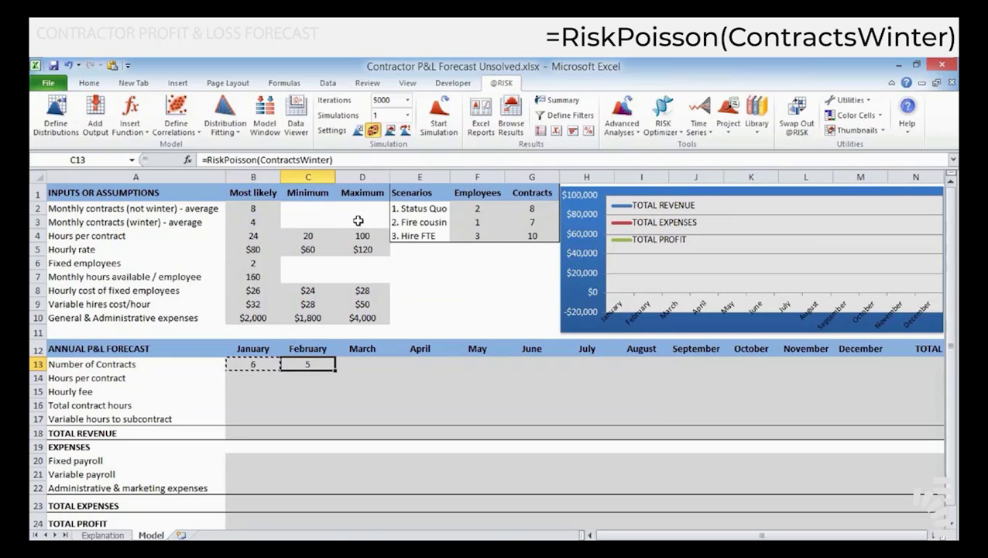
Copy February's number of contracts formula into December and check the pasted formula.
{"action": "key", "text": "ctrl+c"}
{"action": "key", "text": "Right"}
{"action": "key", "text": "Right"}
{"action": "key", "text": "Right"}
{"action": "key", "text": "Right"}
{"action": "key", "text": "Right"}
{"action": "key", "text": "Right"}
{"action": "key", "text": "Right"}
{"action": "key", "text": "Right"}
{"action": "key", "text": "Right"}
{"action": "key", "text": "Right"}
{"action": "key", "text": "Right"}
{"action": "key", "text": "Left"}
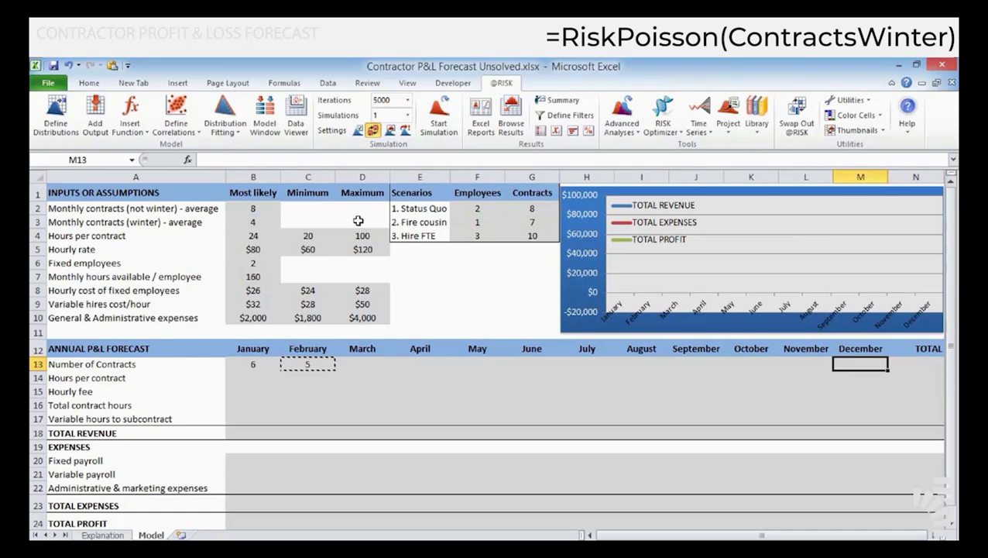
{"action": "key", "text": "Return"}
{"action": "key", "text": "F2"}
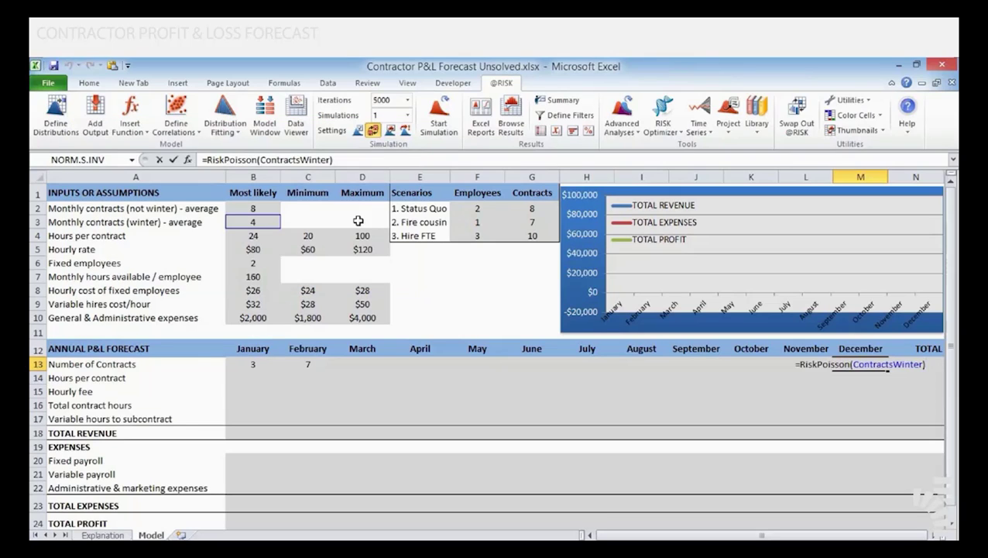
{"action": "key", "text": "ctrl+Return"}
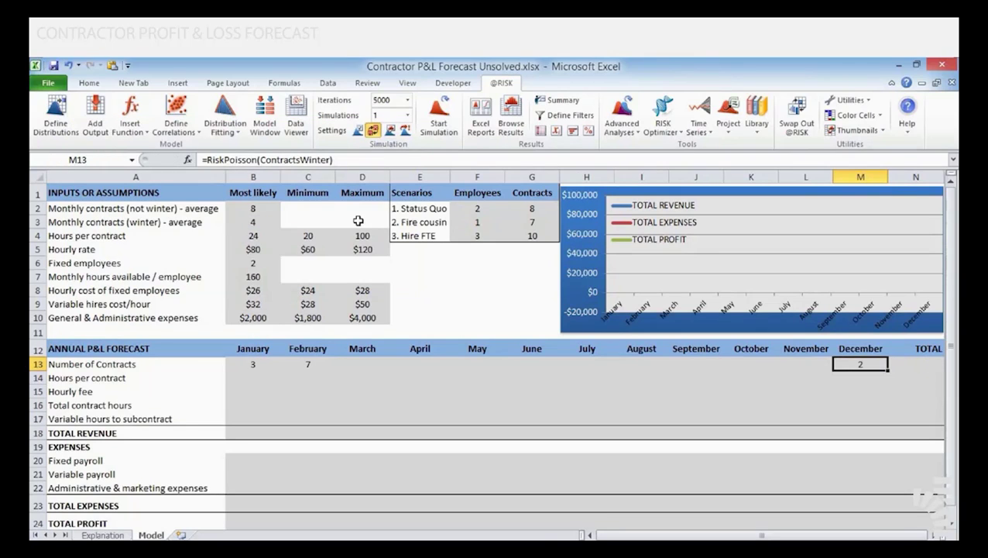
Copy February's number of contracts formula into March.
{"action": "key", "text": "ctrl+Left"}
{"action": "key", "text": "Right"}
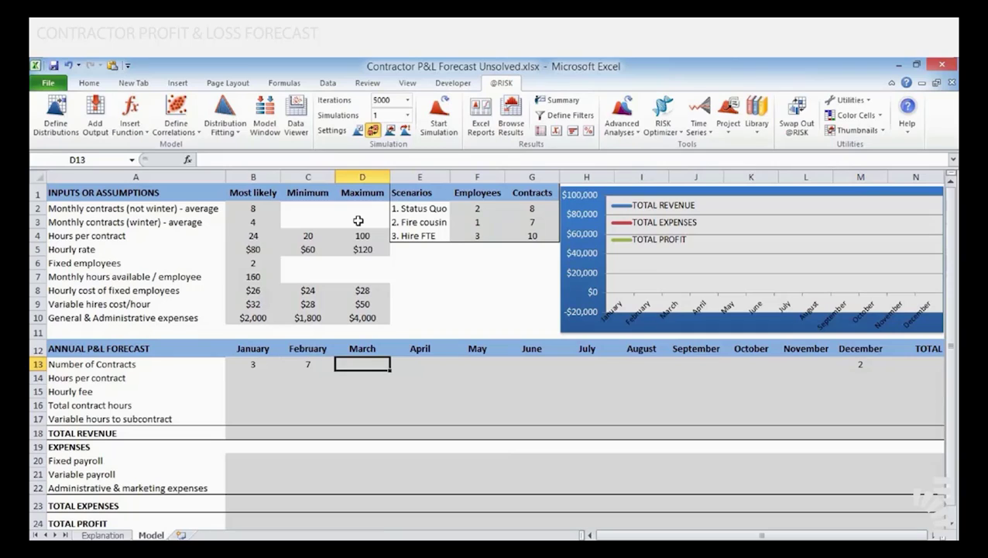
{"action": "key", "text": "Left"}
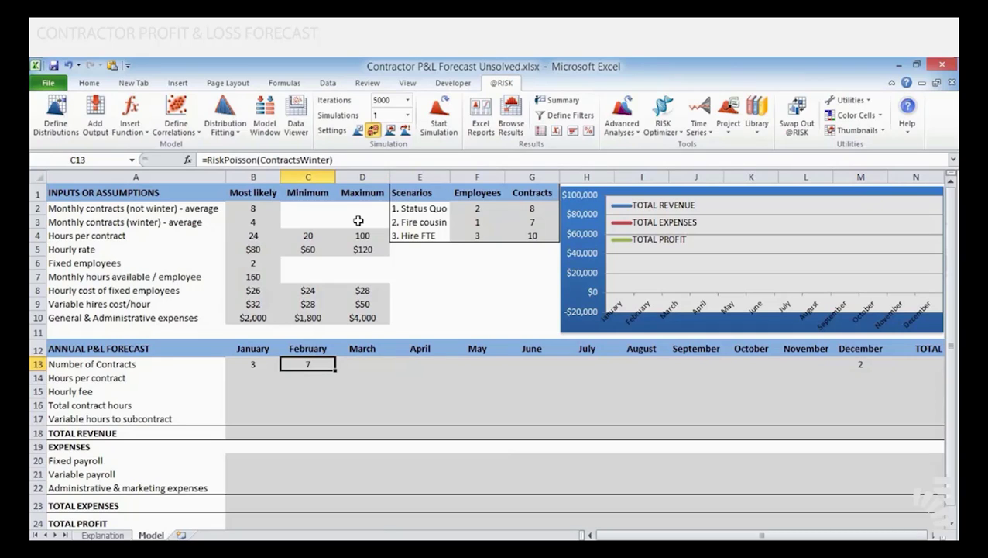
{"action": "key", "text": "ctrl+c"}
{"action": "key", "text": "Right"}
{"action": "key", "text": "Return"}
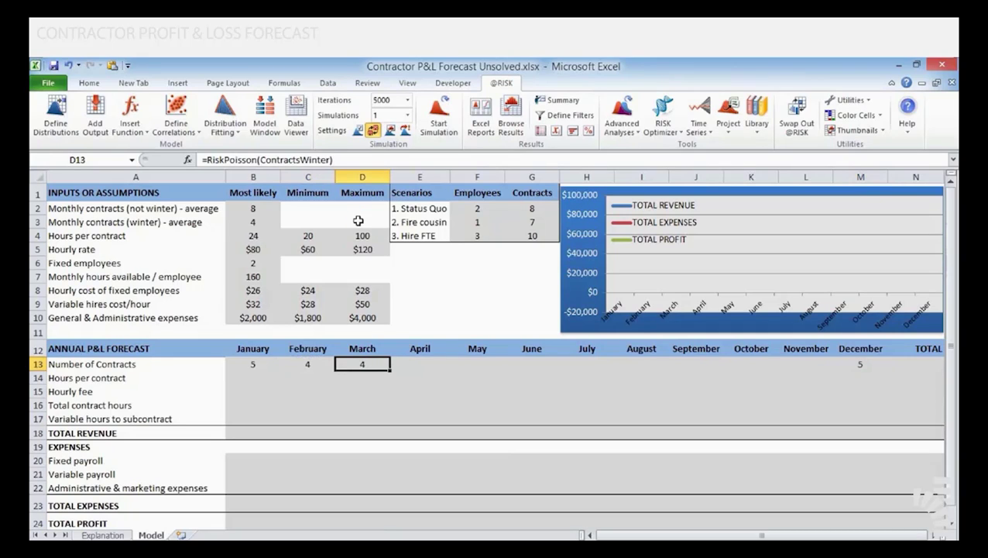
Change March's number of contracts formula to use the non-winter average, giving =RiskPoisson(ContractsNonWinter).
{"action": "left_click", "coordinate": [271, 159]}
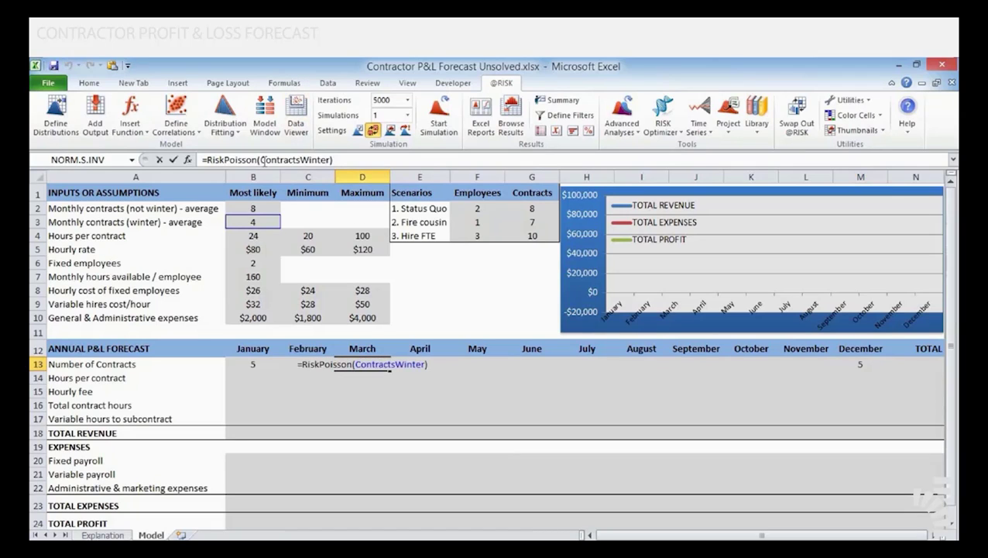
{"action": "double_click", "coordinate": [264, 159]}
{"action": "left_click", "coordinate": [265, 206]}
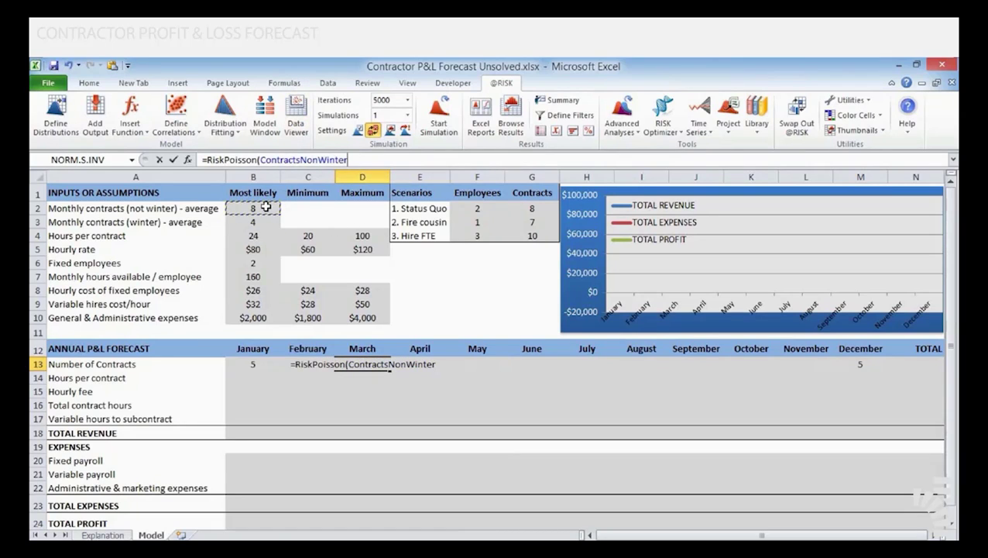
{"action": "type", "text": ")"}
{"action": "key", "text": "ctrl+Return"}
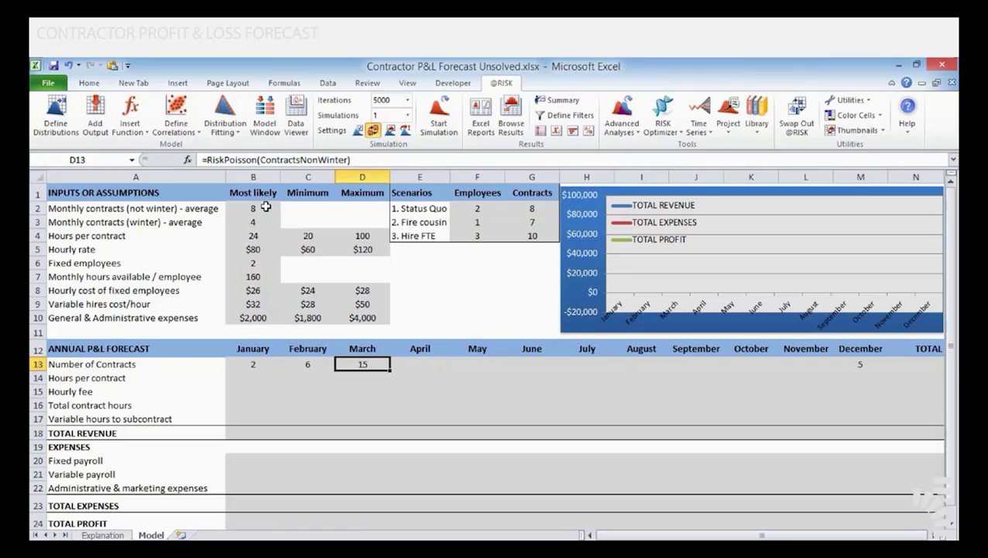
Check March's number of contracts formula and copy it across the months through November.
{"action": "key", "text": "F2"}
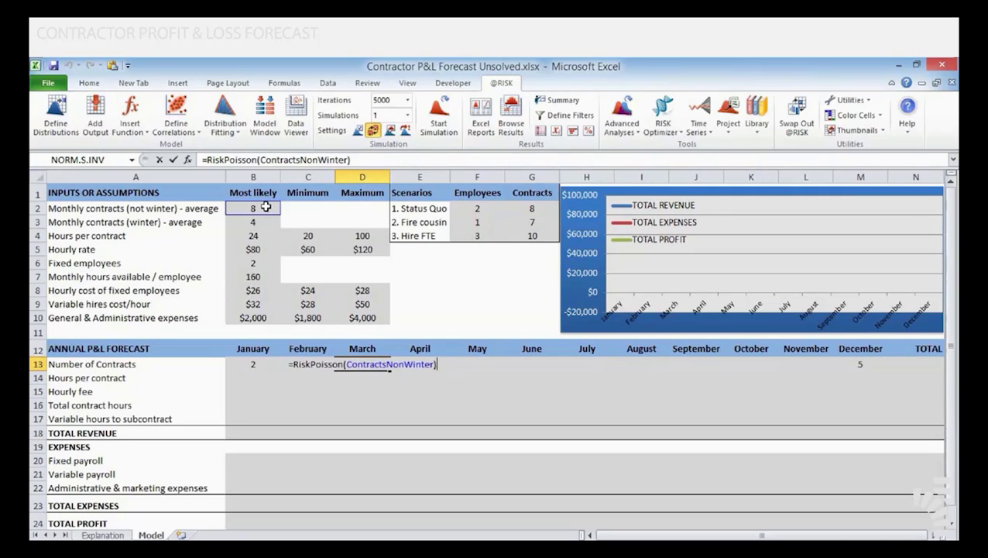
{"action": "key", "text": "Tab"}
{"action": "key", "text": "ctrl+c"}
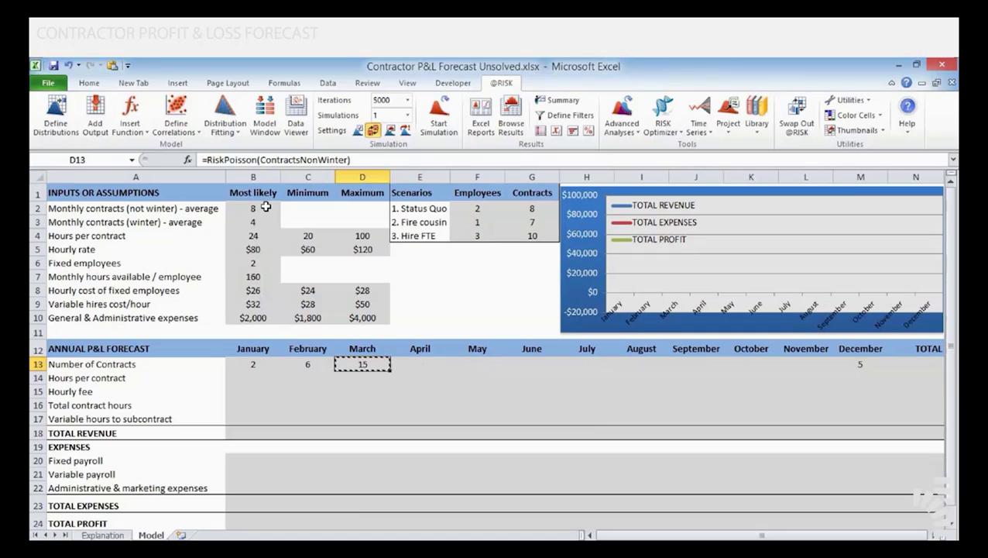
{"action": "key", "text": "ctrl+shift+Right"}
{"action": "key", "text": "shift+Left"}
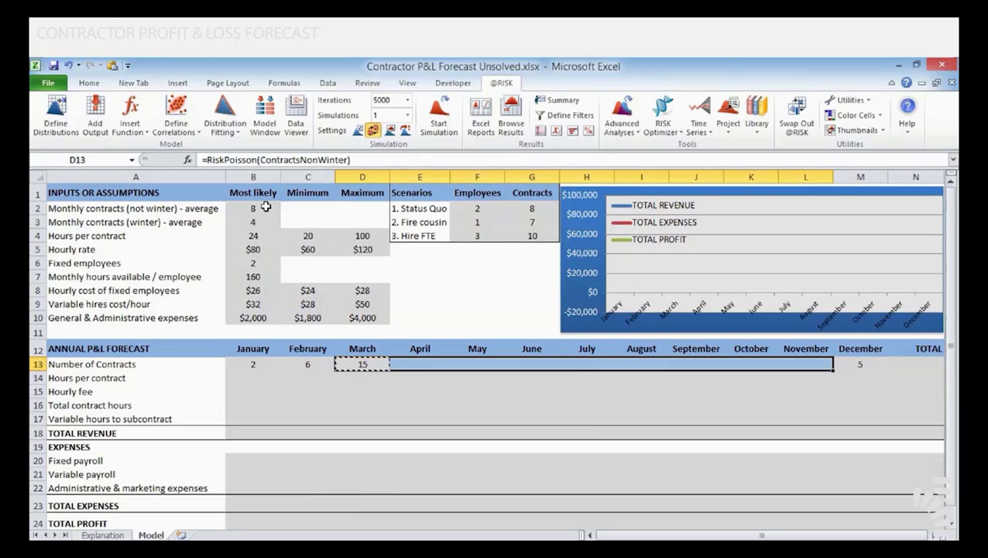
{"action": "key", "text": "ctrl+v"}
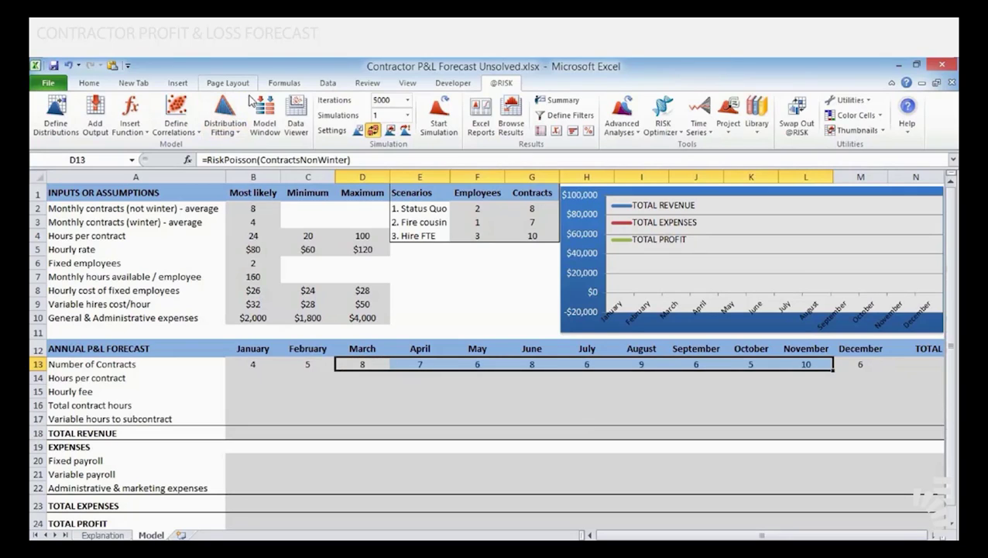
{"action": "left_click", "coordinate": [373, 133]}
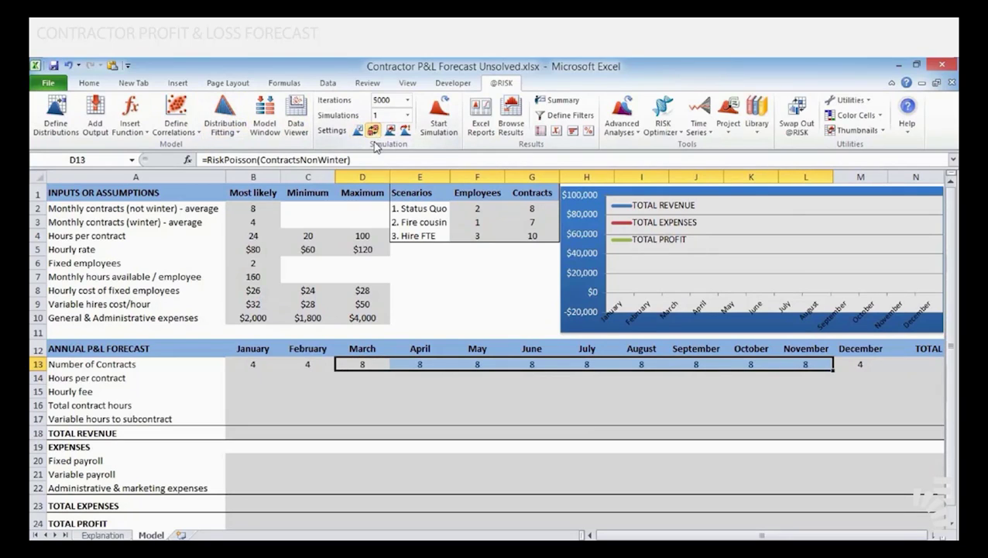
{"action": "left_click", "coordinate": [370, 364]}
{"action": "left_click", "coordinate": [433, 369]}
{"action": "double_click", "coordinate": [432, 369]}
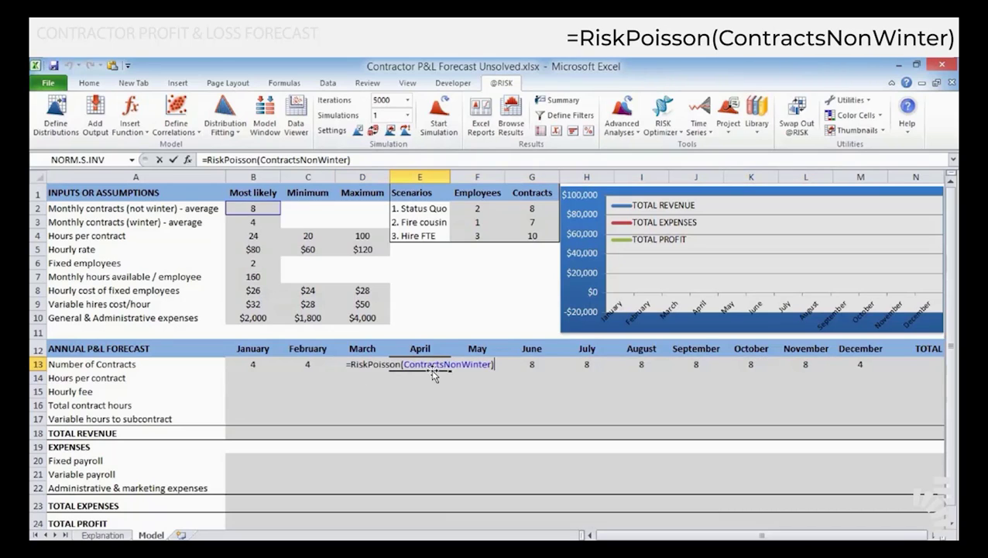
{"action": "key", "text": "Escape"}
{"action": "double_click", "coordinate": [433, 369]}
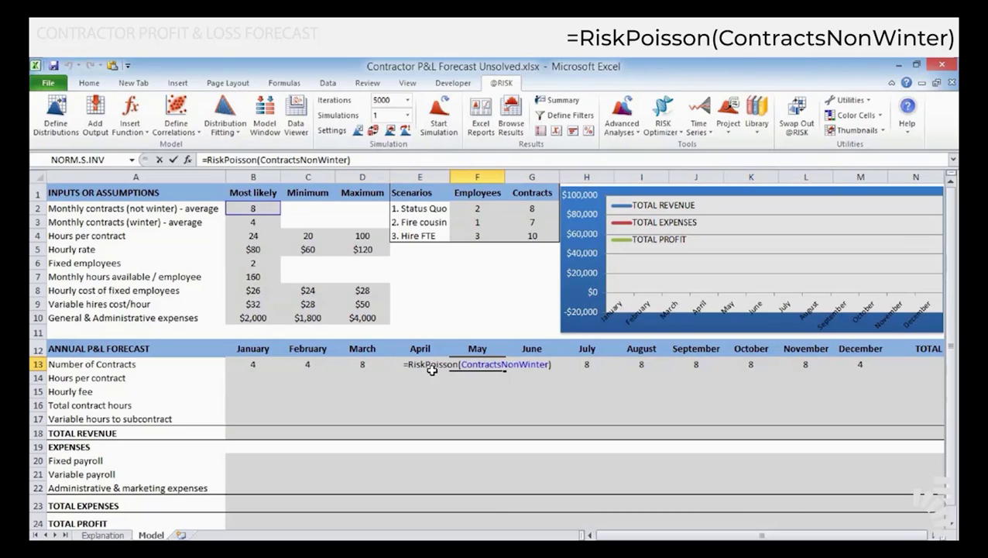
{"action": "key", "text": "Tab"}
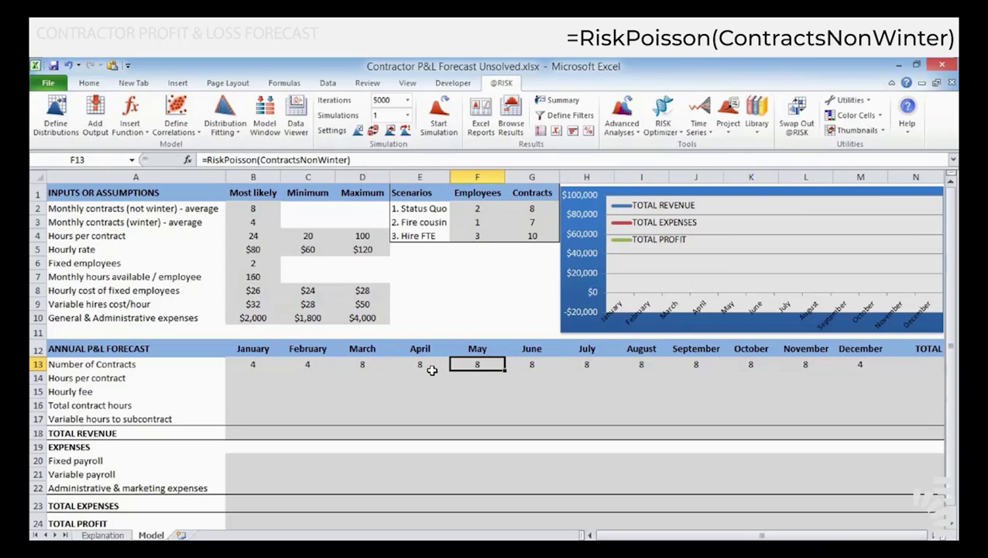
{"action": "left_click", "coordinate": [373, 134]}
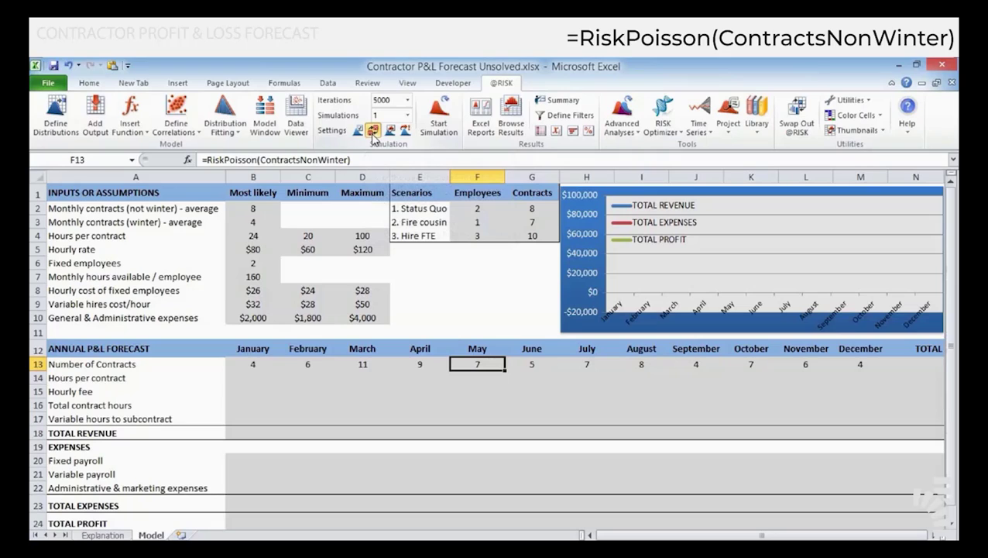
{"action": "left_click", "coordinate": [372, 134]}
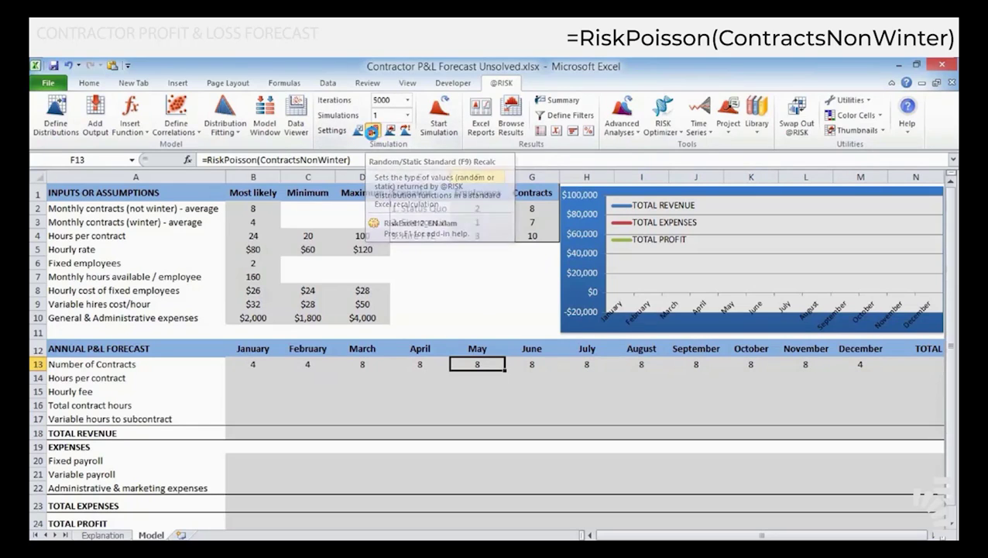
{"action": "left_click", "coordinate": [373, 134]}
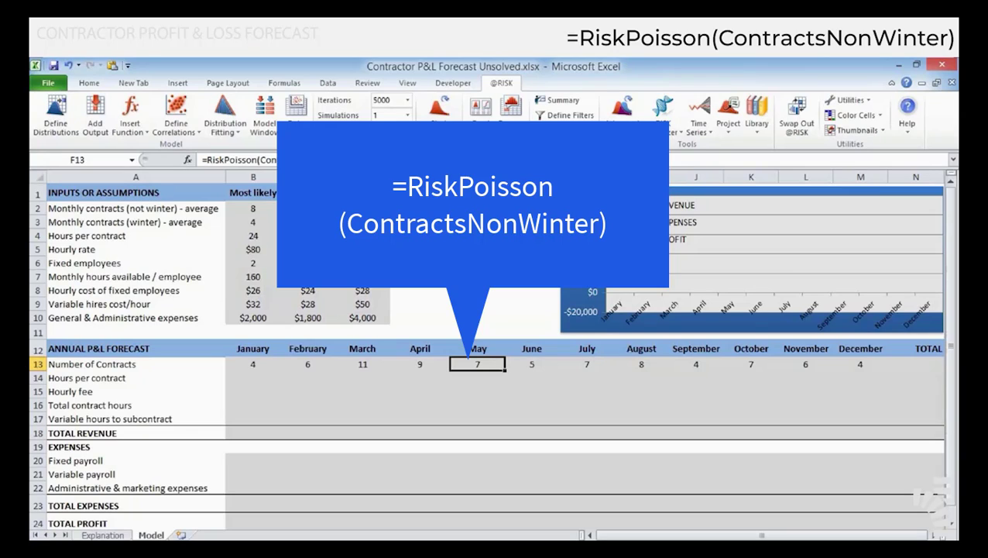
Recalculate the sheet repeatedly to examine how the sampled number of contracts varies in each month.
{"action": "key", "text": "F9"}
{"action": "key", "text": "F9"}
{"action": "key", "text": "F9"}
{"action": "key", "text": "F9"}
{"action": "key", "text": "F9"}
{"action": "key", "text": "F9"}
{"action": "key", "text": "F9"}
{"action": "key", "text": "F9"}
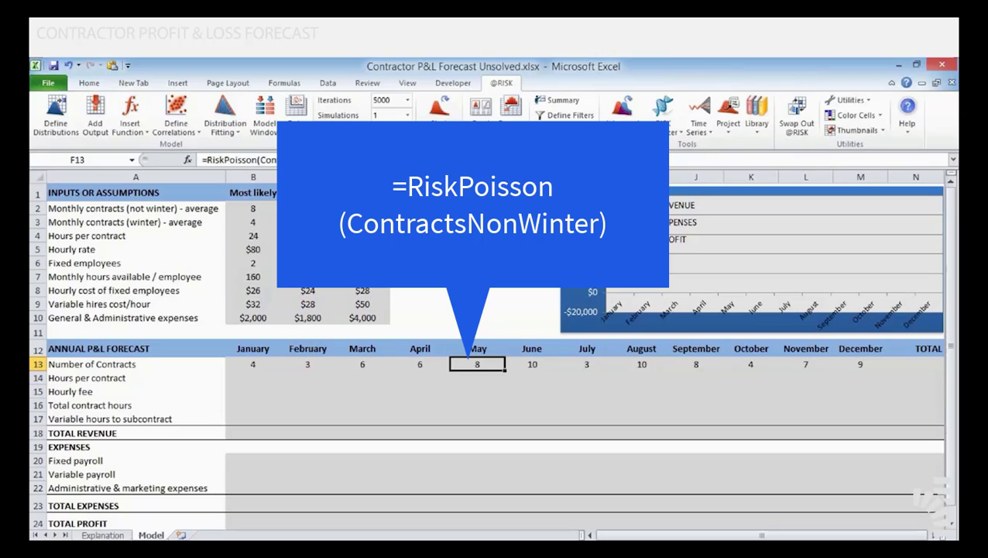
{"action": "key", "text": "F9"}
{"action": "key", "text": "F9"}
{"action": "key", "text": "F9"}
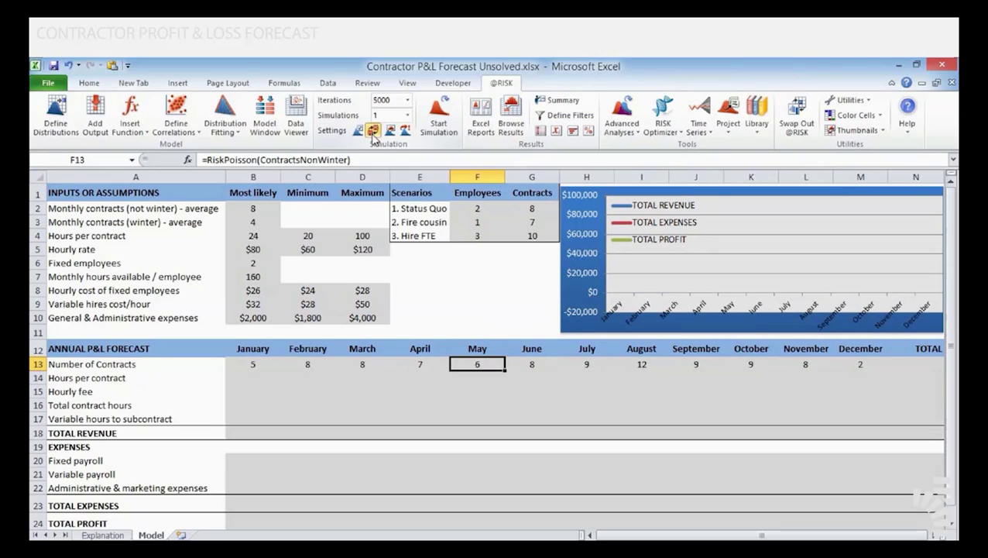
{"action": "key", "text": "F9"}
{"action": "key", "text": "F9"}
{"action": "key", "text": "F9"}
{"action": "key", "text": "F9"}
{"action": "key", "text": "F9"}
{"action": "key", "text": "F9"}
{"action": "key", "text": "F9"}
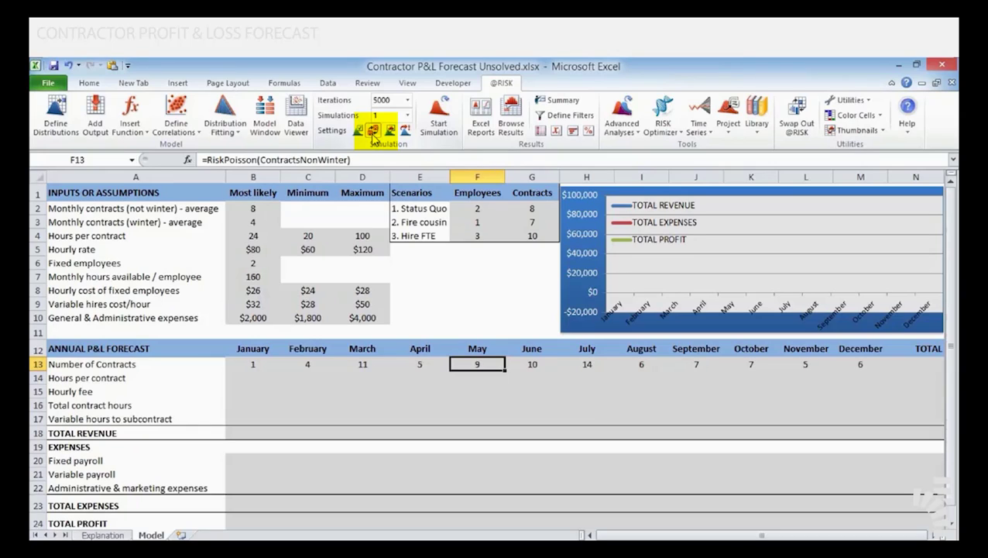
{"action": "key", "text": "F9"}
{"action": "key", "text": "F9"}
{"action": "key", "text": "F9"}
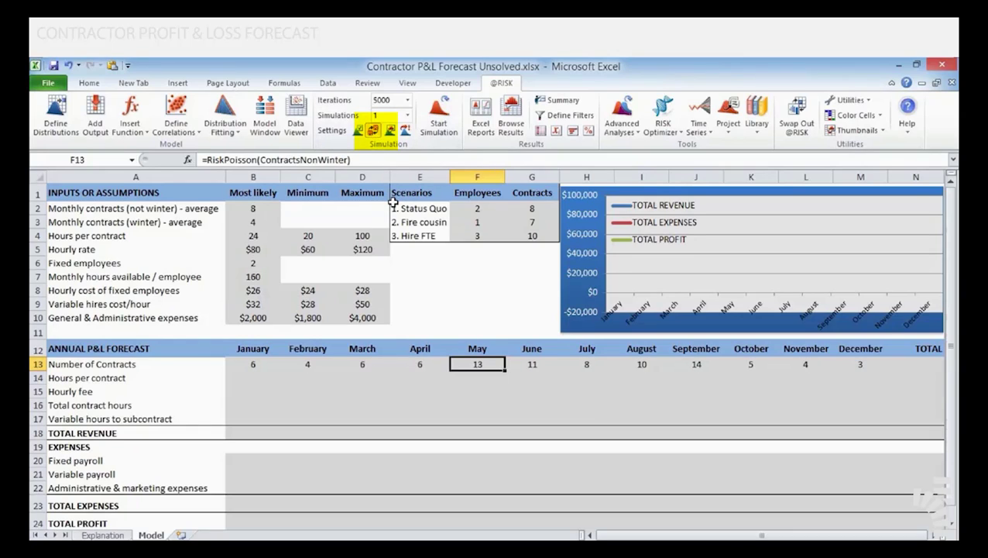
{"action": "key", "text": "F9"}
{"action": "key", "text": "F9"}
{"action": "key", "text": "F9"}
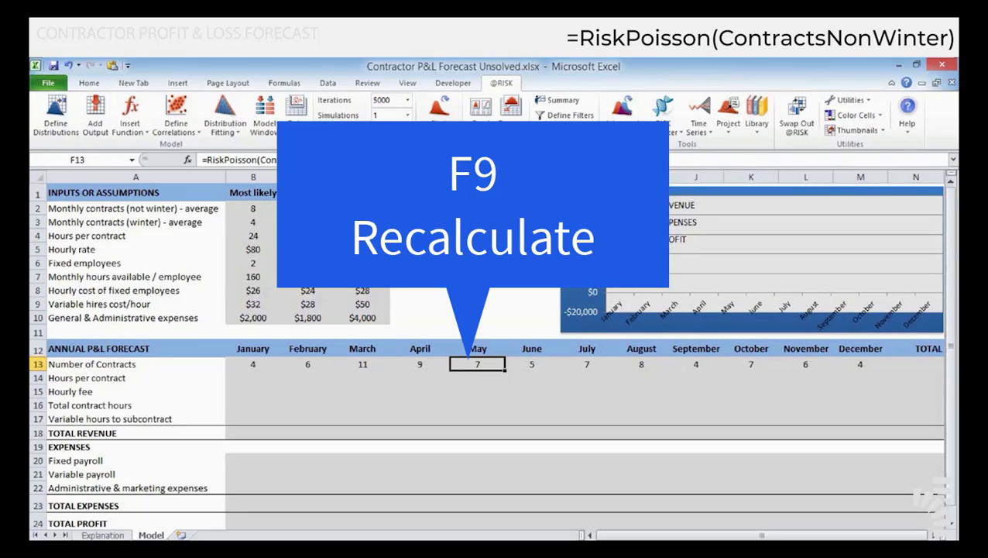
{"action": "key", "text": "F9"}
{"action": "key", "text": "F9"}
{"action": "key", "text": "F9"}
{"action": "key", "text": "F9"}
{"action": "key", "text": "F9"}
{"action": "key", "text": "F9"}
{"action": "key", "text": "F9"}
{"action": "key", "text": "F9"}
{"action": "key", "text": "F9"}
{"action": "key", "text": "F9"}
{"action": "key", "text": "F9"}
{"action": "key", "text": "F9"}
{"action": "key", "text": "F9"}
{"action": "key", "text": "F9"}
{"action": "key", "text": "F9"}
{"action": "key", "text": "F9"}
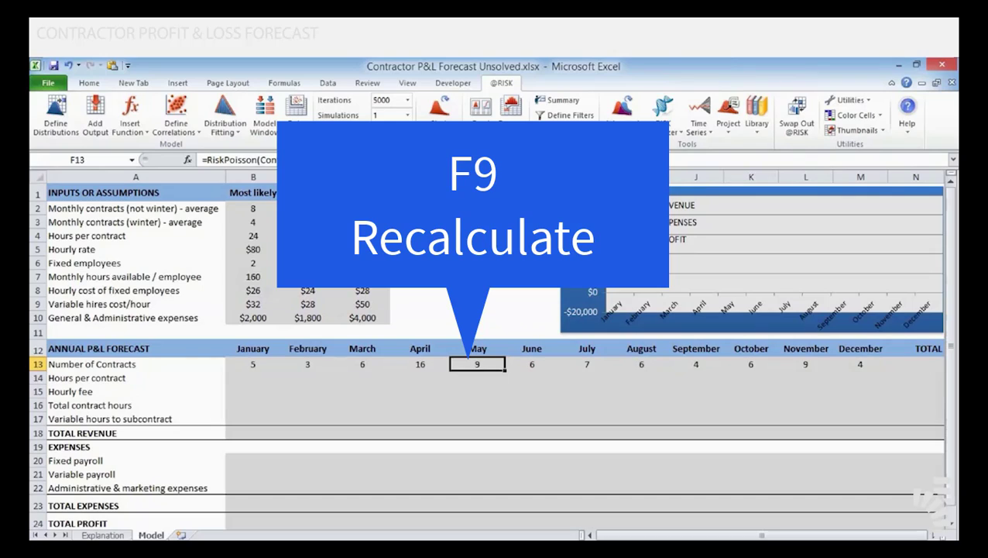
{"action": "key", "text": "F9"}
{"action": "key", "text": "F9"}
{"action": "key", "text": "F9"}
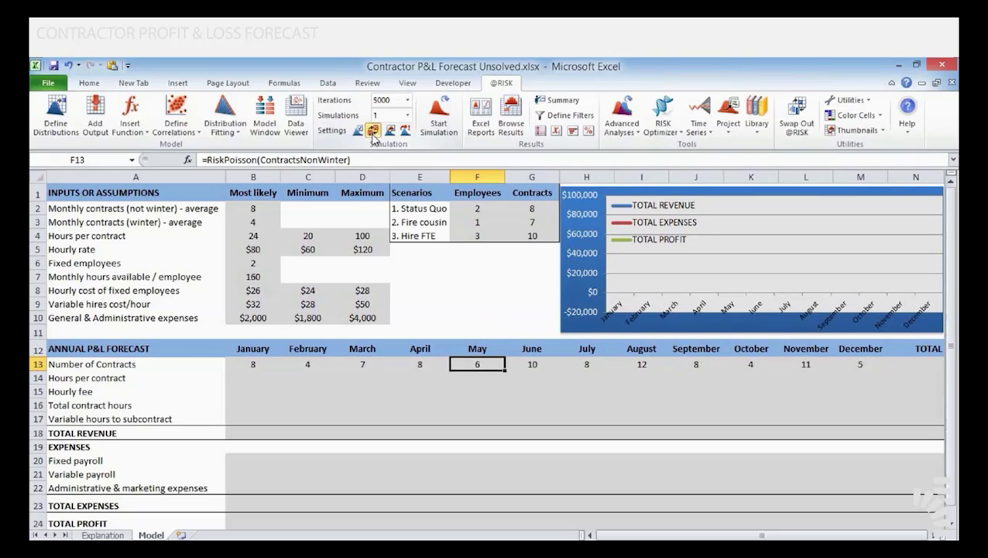
{"action": "key", "text": "F9"}
{"action": "key", "text": "F9"}
{"action": "key", "text": "F9"}
{"action": "key", "text": "F9"}
{"action": "key", "text": "F9"}
{"action": "key", "text": "F9"}
{"action": "key", "text": "F9"}
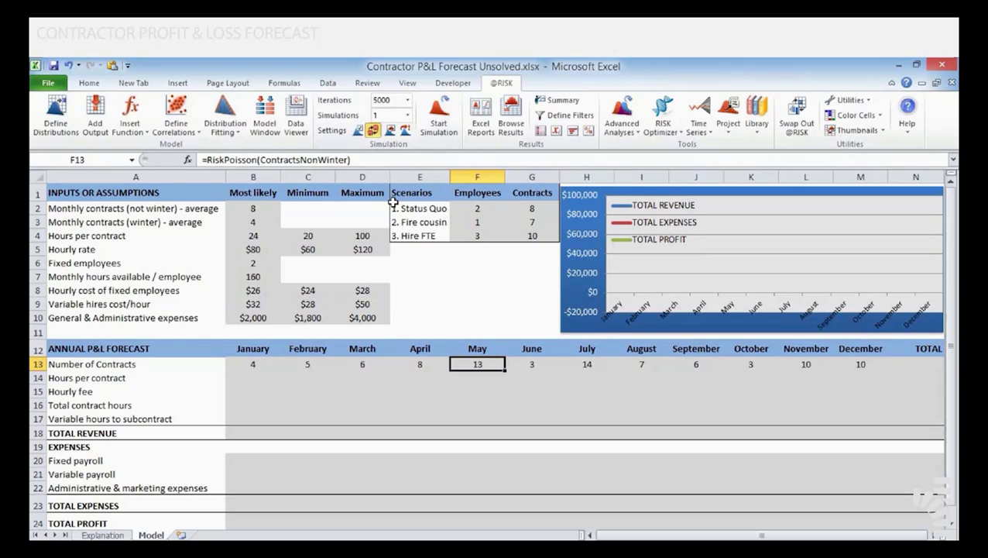
{"action": "key", "text": "F9"}
{"action": "key", "text": "F9"}
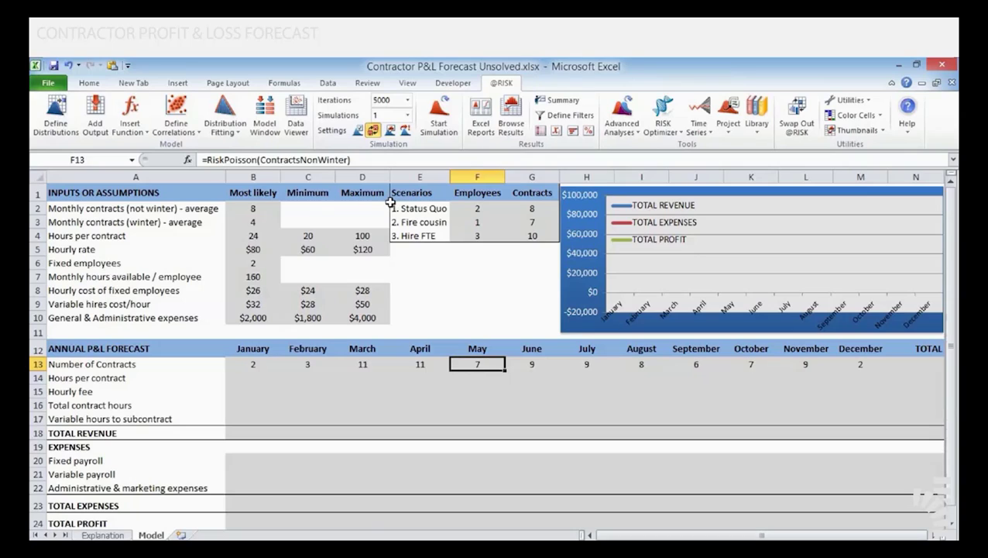